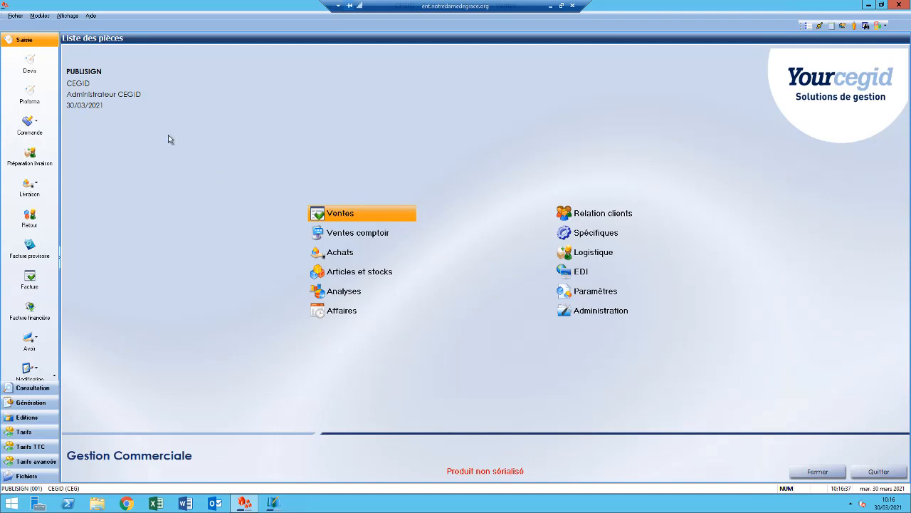
Step: Start a new customer invoice dated 04/03/2021 for the client PHARMACIE MACE
{"action": "left_click", "coordinate": [32, 277]}
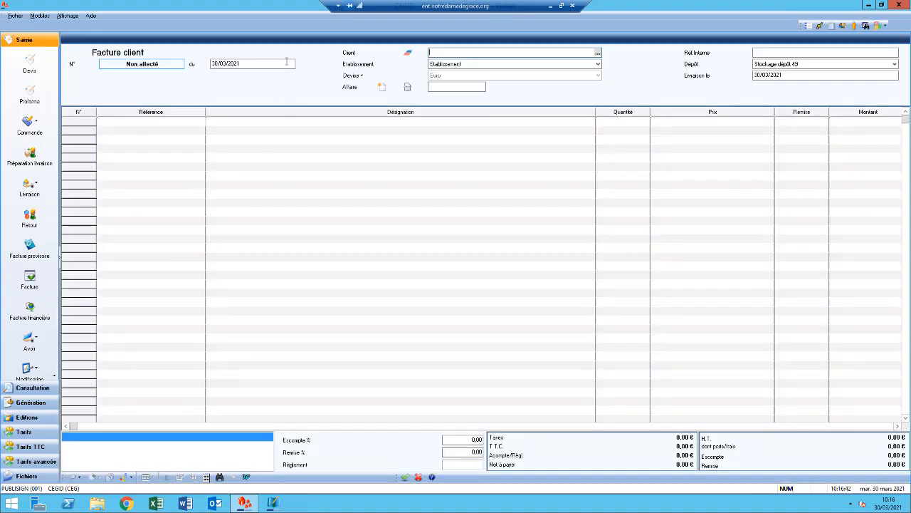
{"action": "left_click", "coordinate": [277, 65]}
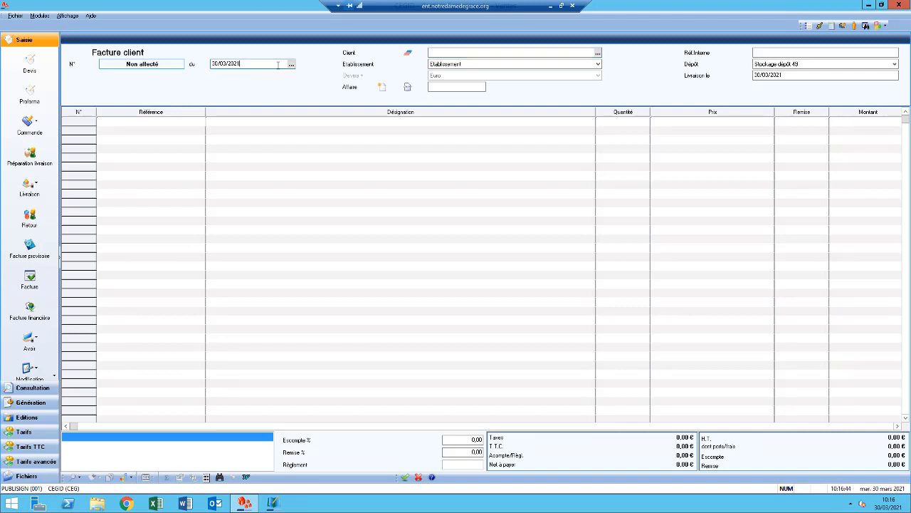
{"action": "double_click", "coordinate": [277, 65]}
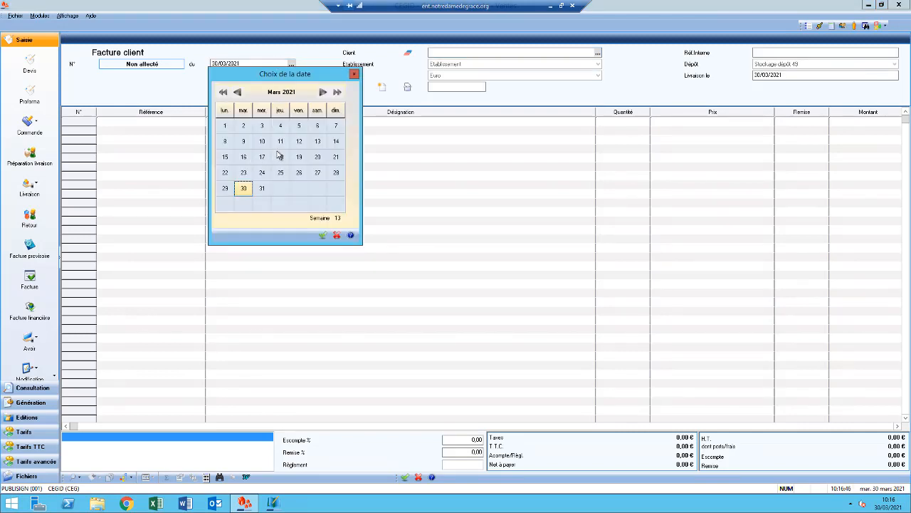
{"action": "double_click", "coordinate": [280, 126]}
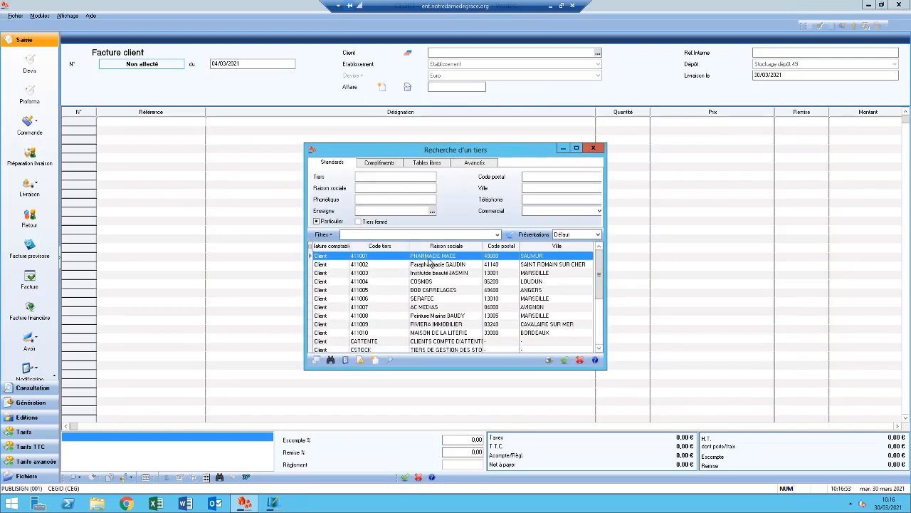
{"action": "double_click", "coordinate": [437, 260]}
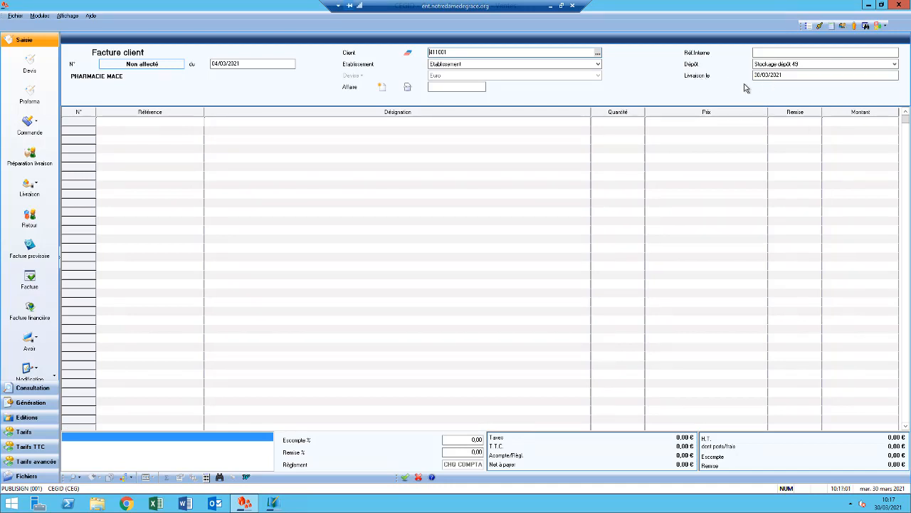
Step: Add article CLS01 to the first invoice line with a quantity of 3
{"action": "left_click", "coordinate": [199, 121]}
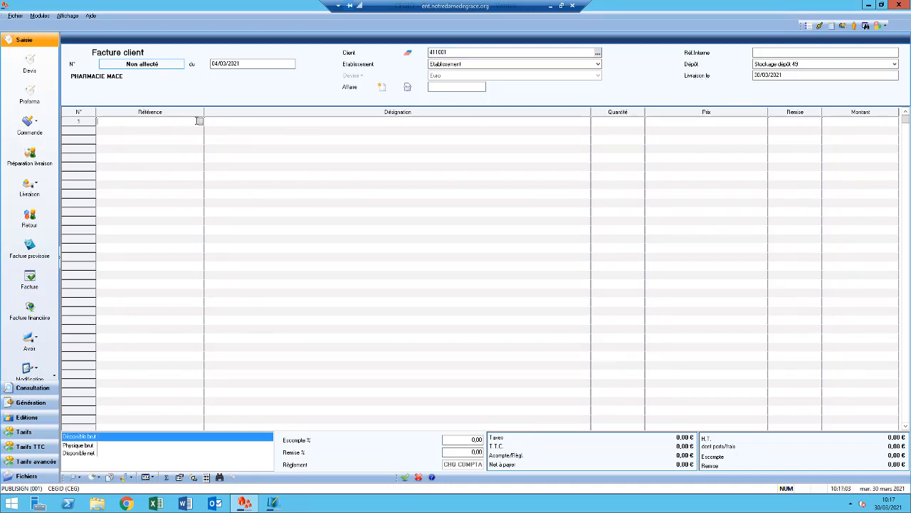
{"action": "left_click", "coordinate": [200, 121]}
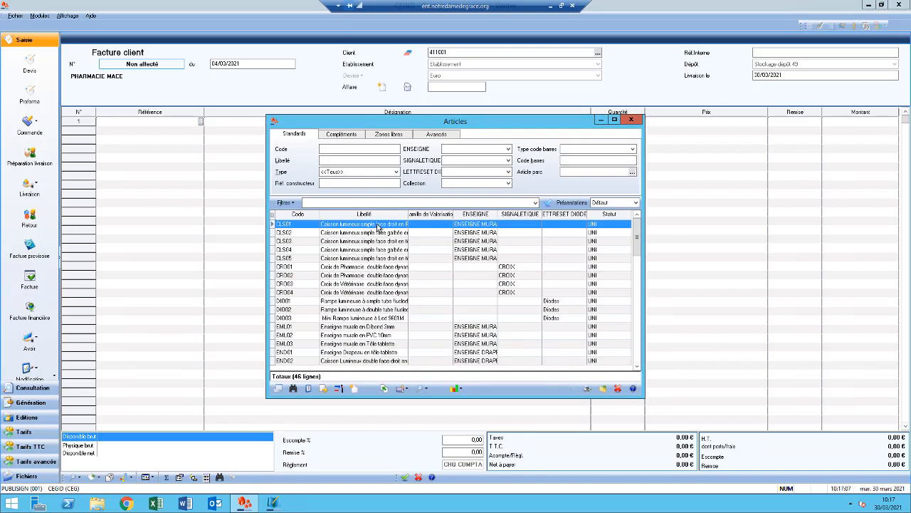
{"action": "double_click", "coordinate": [377, 224]}
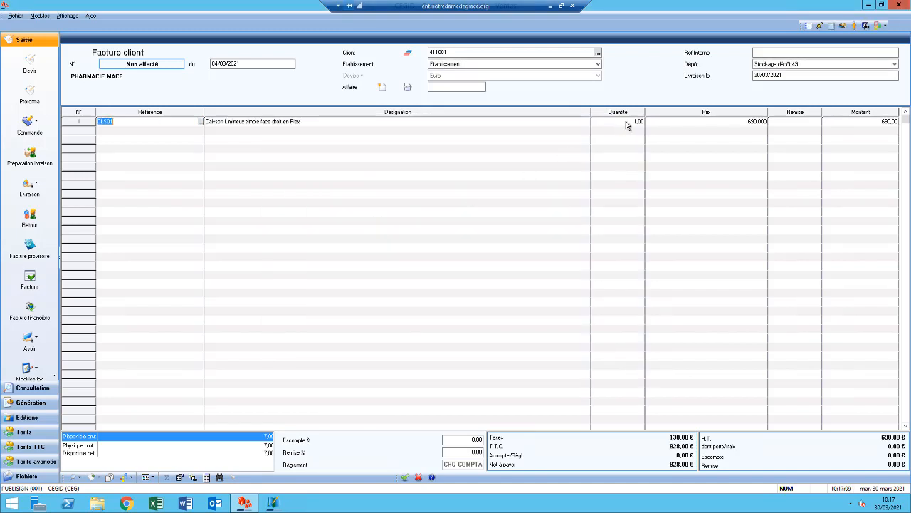
{"action": "left_click", "coordinate": [604, 124]}
{"action": "type", "text": "3"}
Step: Add article EML01, Enseigne murale en Dibond 3mm, to the second invoice line
{"action": "left_click", "coordinate": [180, 133]}
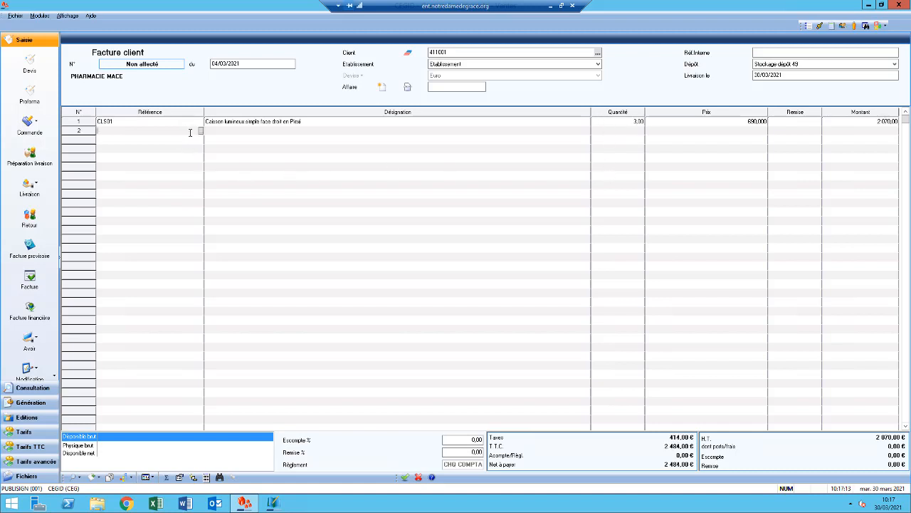
{"action": "left_click", "coordinate": [201, 133]}
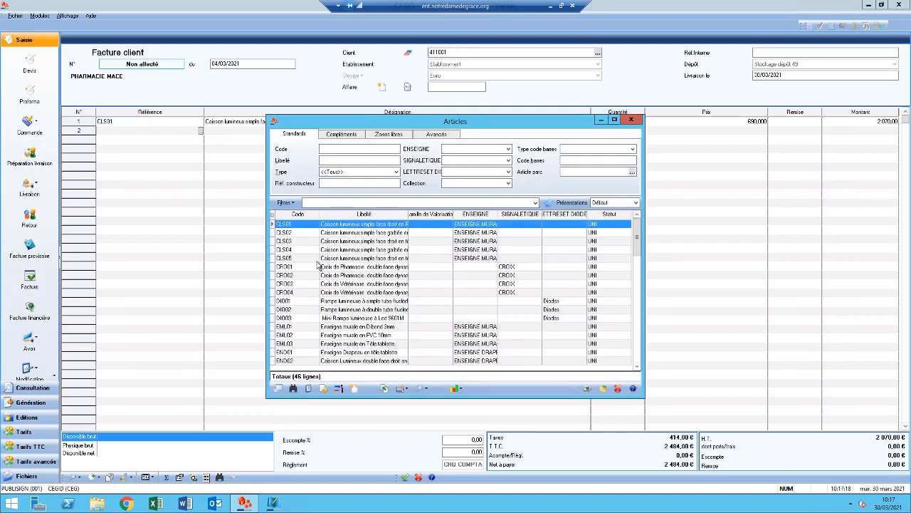
{"action": "double_click", "coordinate": [342, 326]}
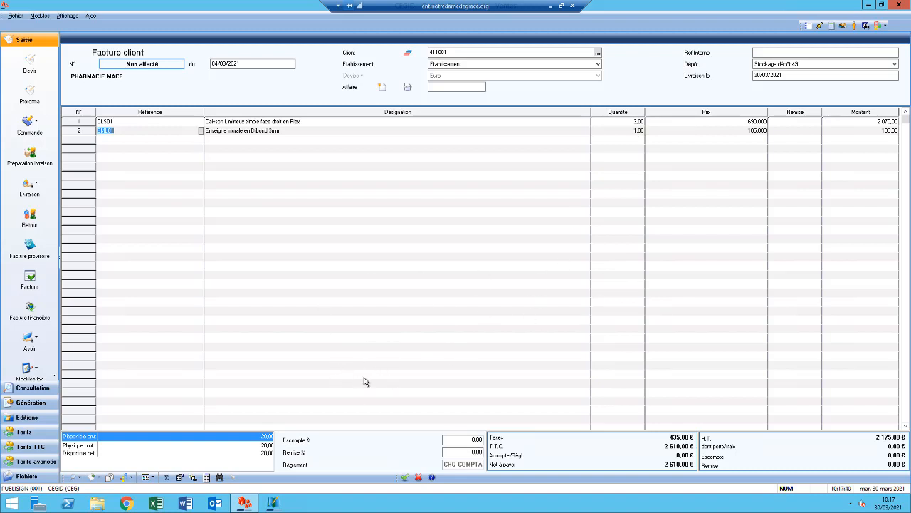
Step: Validate the invoice, accepting the CHQ COMPTANT payment schedule, and acknowledge its creation
{"action": "left_click", "coordinate": [404, 478]}
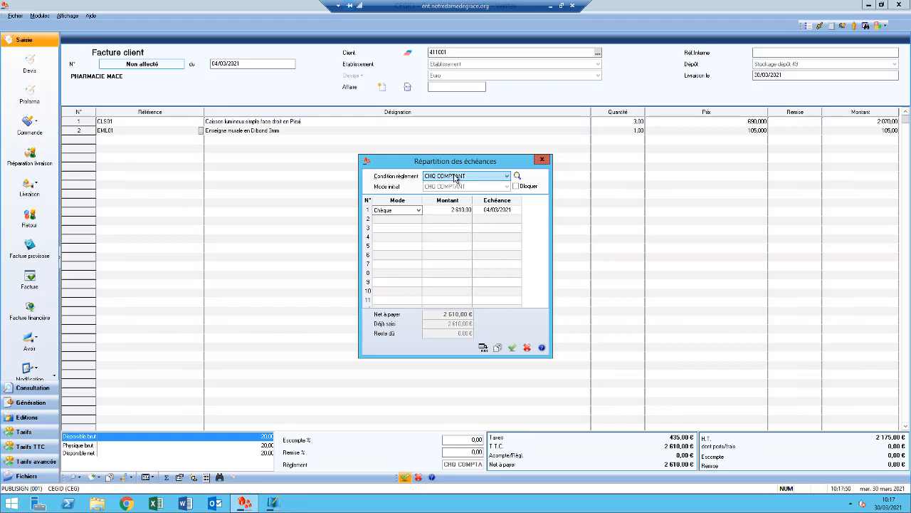
{"action": "left_click", "coordinate": [512, 348]}
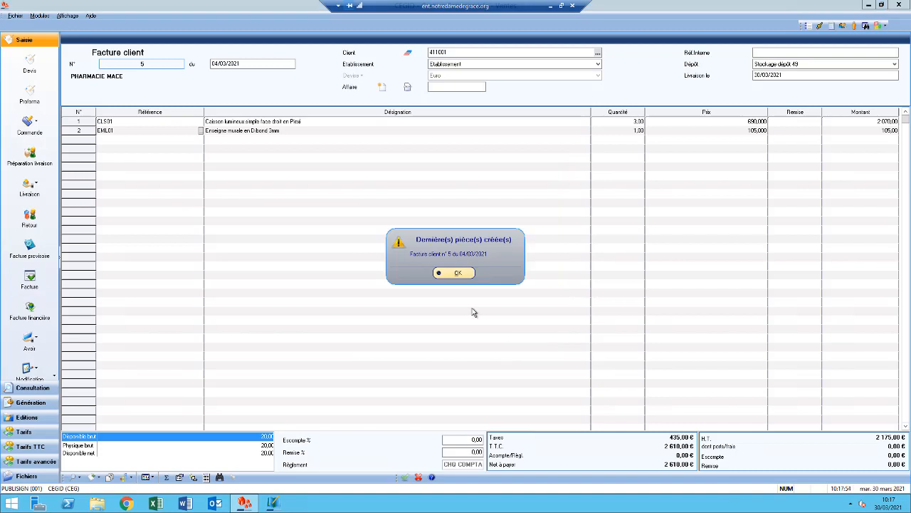
{"action": "left_click", "coordinate": [457, 273]}
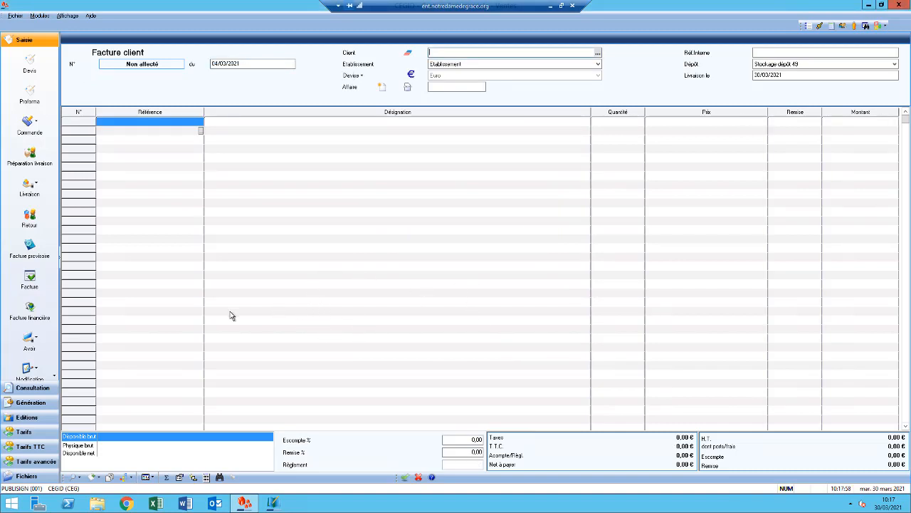
Step: Open the generation function that transforms an invoice into a stock credit note (Facture en Avoir sur stock)
{"action": "left_click", "coordinate": [30, 403]}
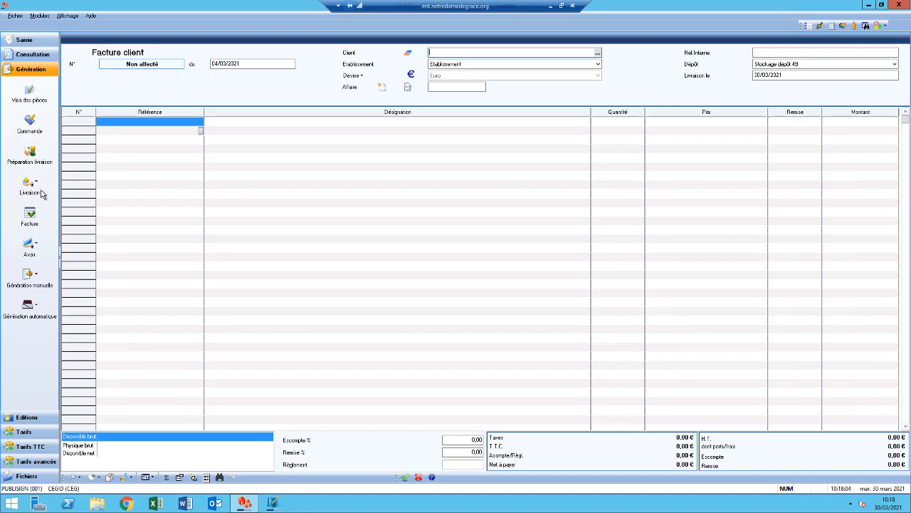
{"action": "left_click", "coordinate": [31, 246]}
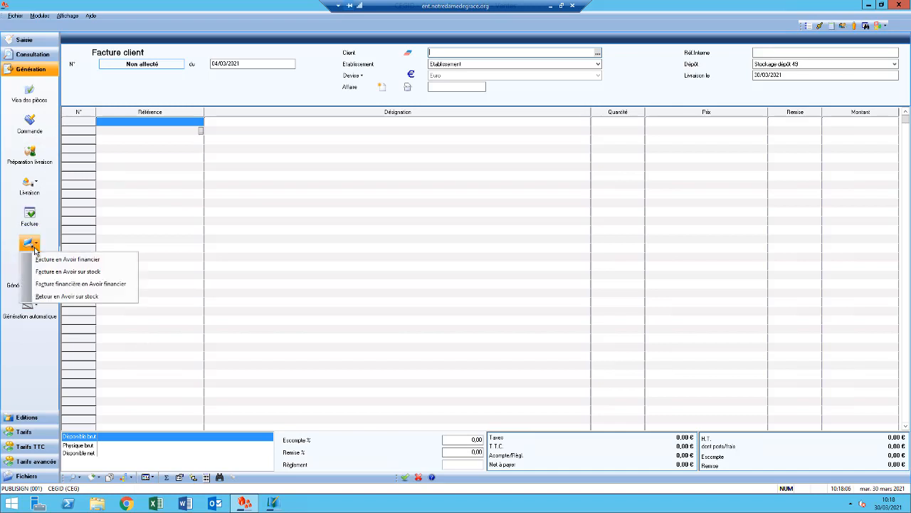
{"action": "left_click", "coordinate": [66, 274]}
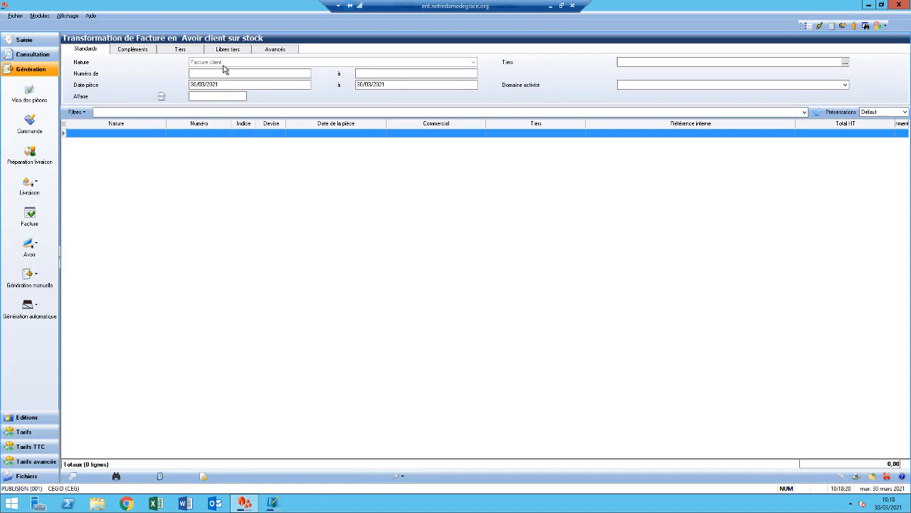
Step: Filter the invoices from 04/03/2021 onwards and open the PHARMACIE MACE invoice as a stock credit note
{"action": "double_click", "coordinate": [222, 85]}
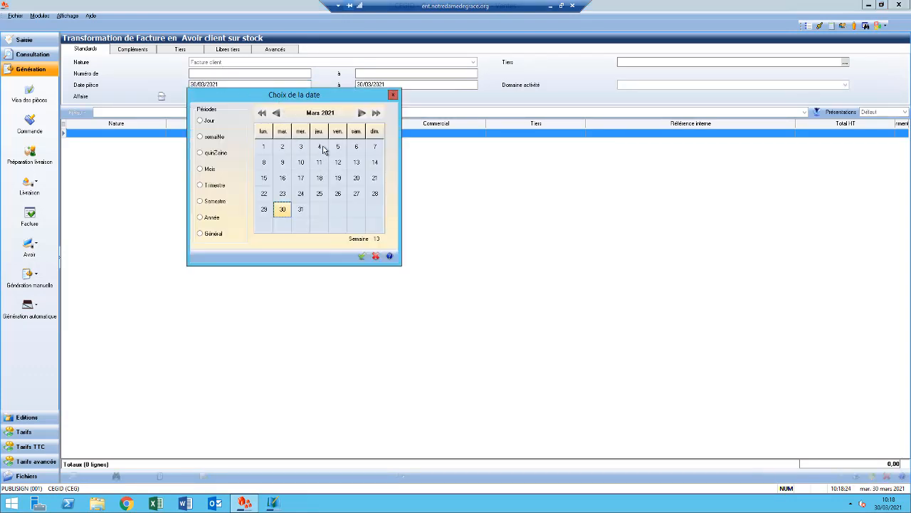
{"action": "double_click", "coordinate": [320, 147]}
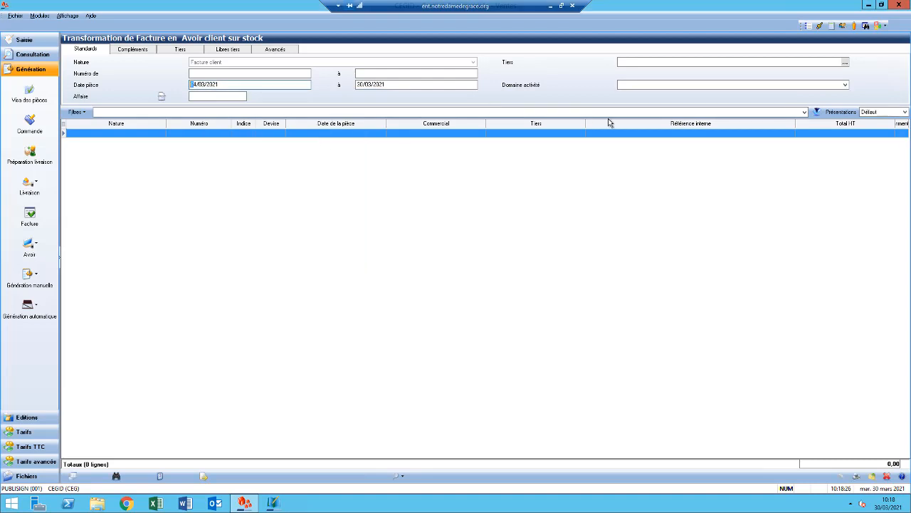
{"action": "left_click", "coordinate": [815, 112]}
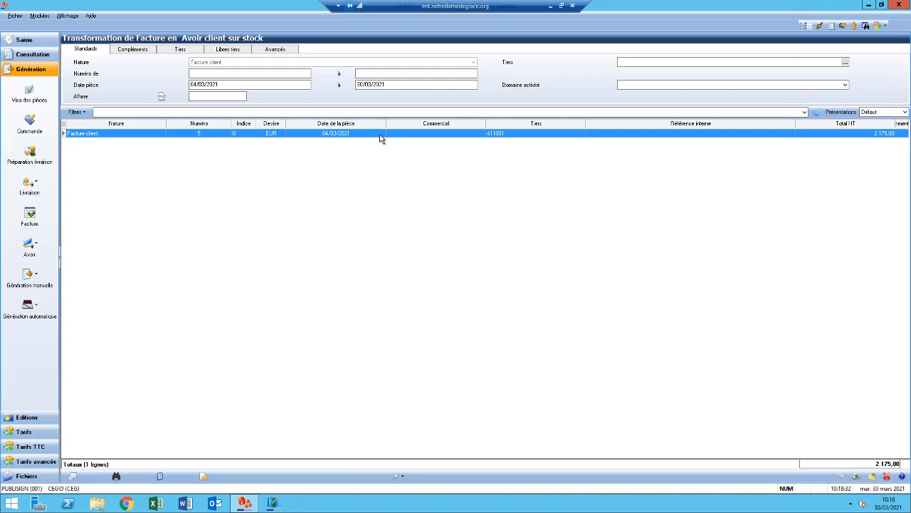
{"action": "double_click", "coordinate": [380, 134]}
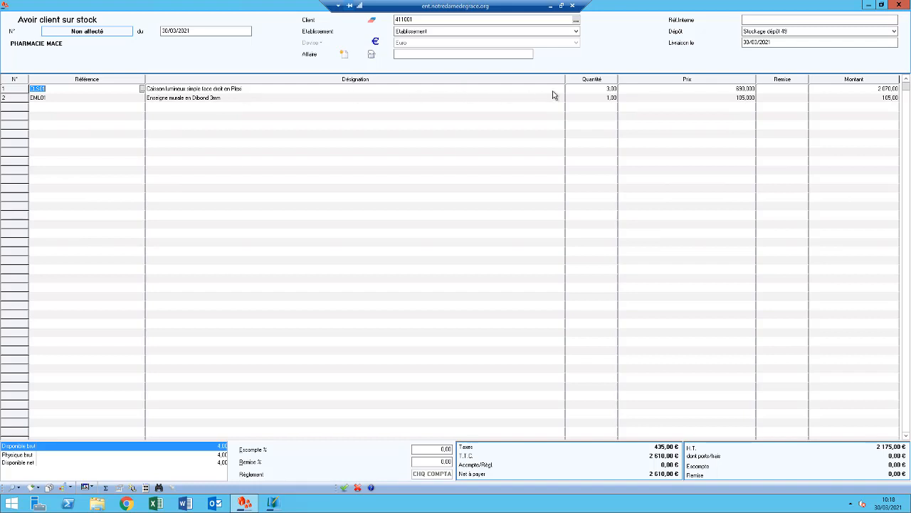
Step: Set the quantity of article CLS01 on the credit note to 1
{"action": "left_click", "coordinate": [610, 90]}
{"action": "type", "text": "1"}
{"action": "key", "text": "Tab"}
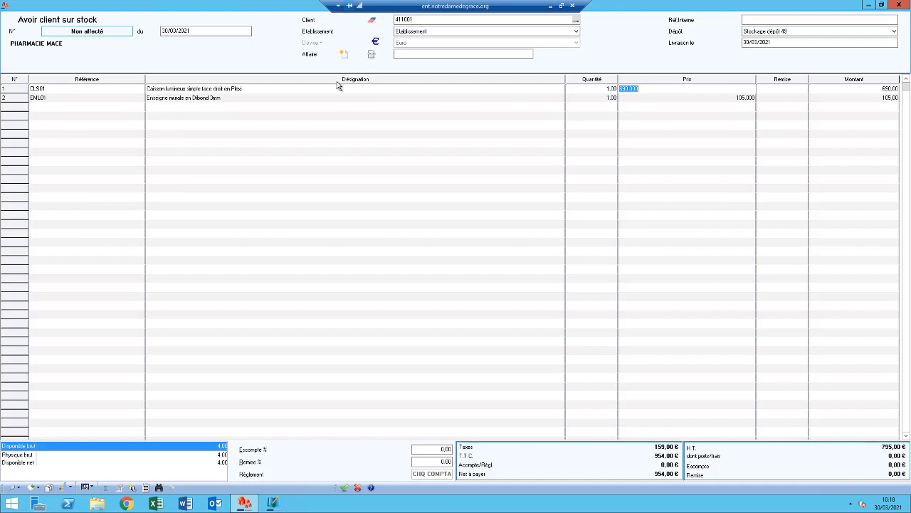
Step: Delete the EML01 line from the credit note
{"action": "left_click", "coordinate": [312, 98]}
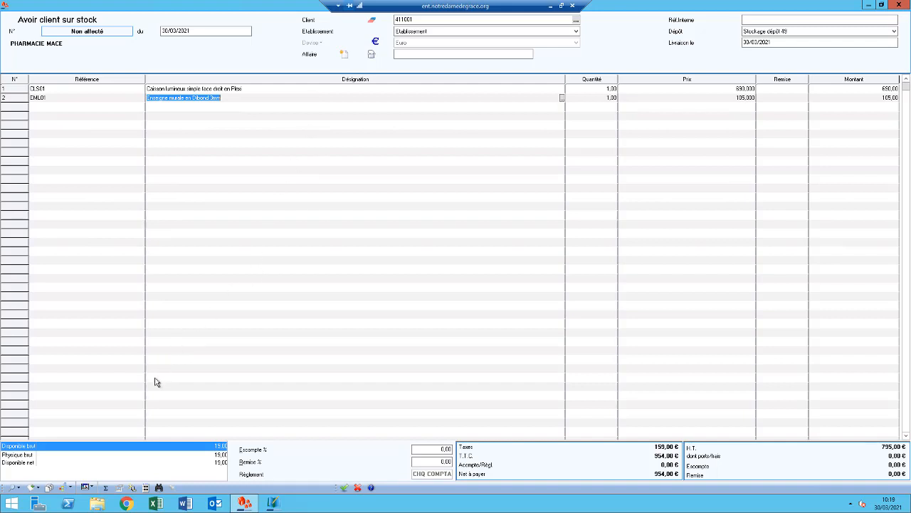
{"action": "left_click", "coordinate": [86, 487]}
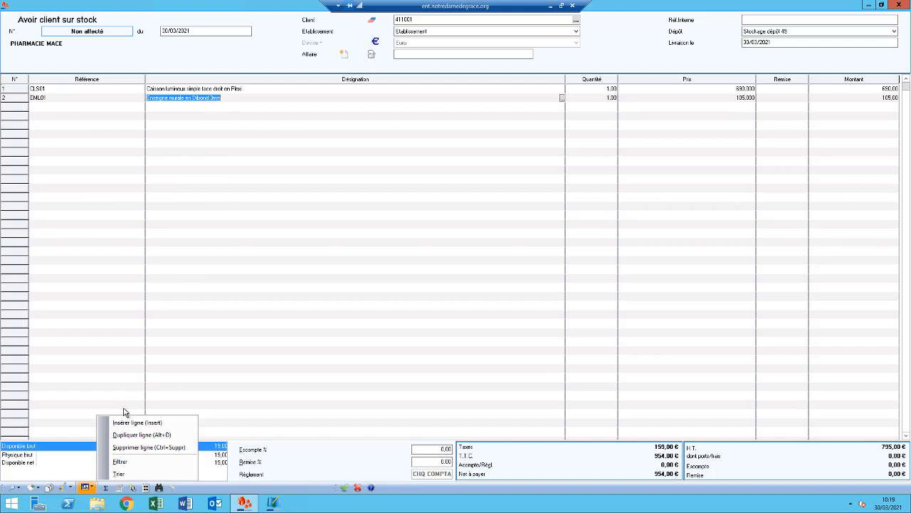
{"action": "left_click", "coordinate": [126, 446]}
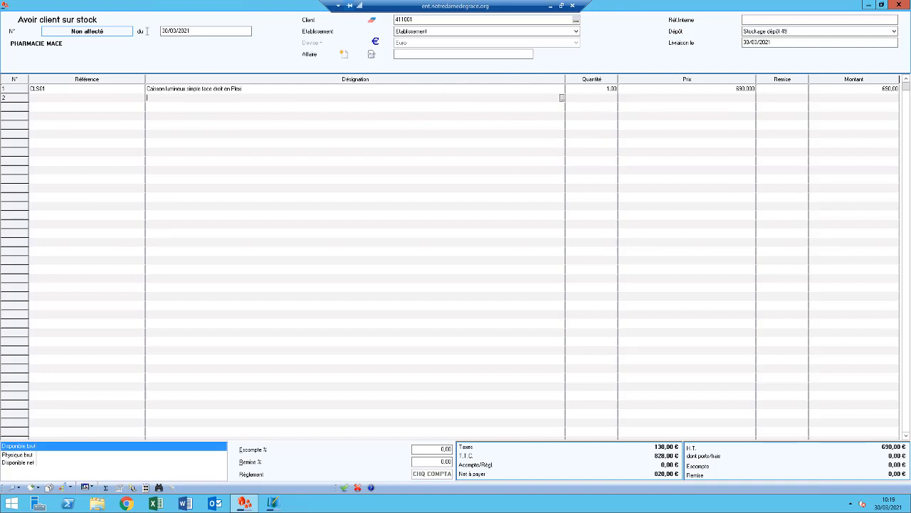
Step: Date the stock credit note 09/03/2021 and validate it
{"action": "left_click", "coordinate": [186, 32]}
{"action": "double_click", "coordinate": [202, 29]}
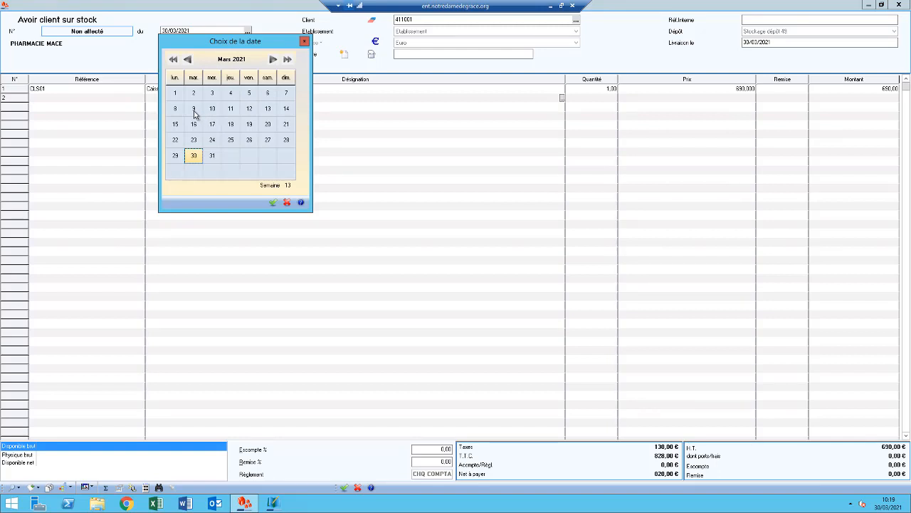
{"action": "key", "text": "Escape"}
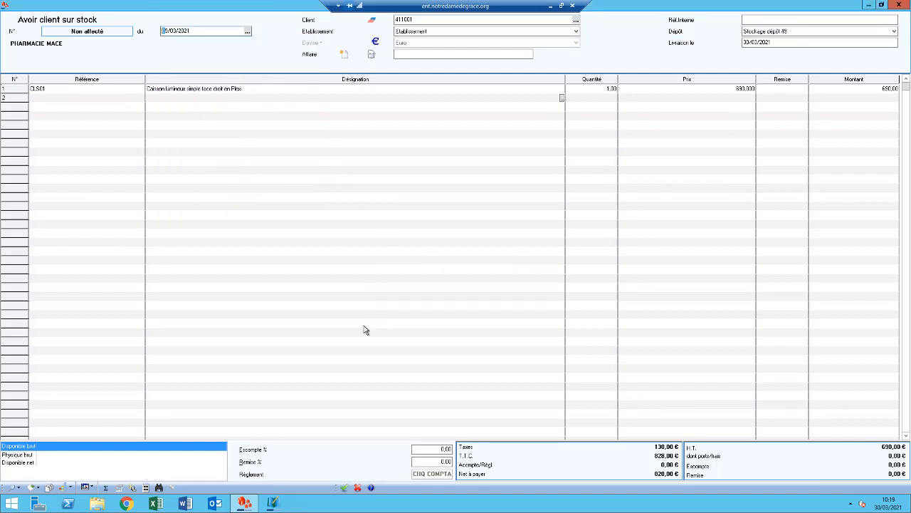
{"action": "left_click", "coordinate": [342, 489]}
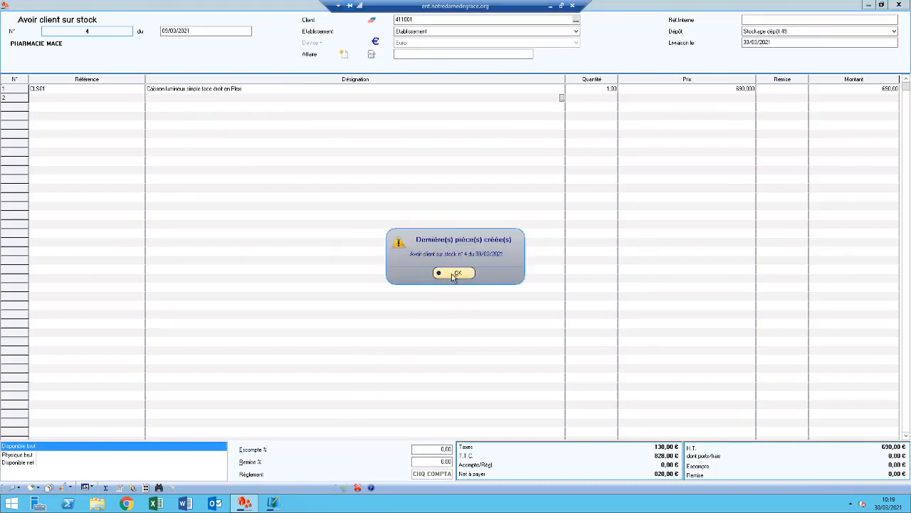
{"action": "left_click", "coordinate": [454, 274]}
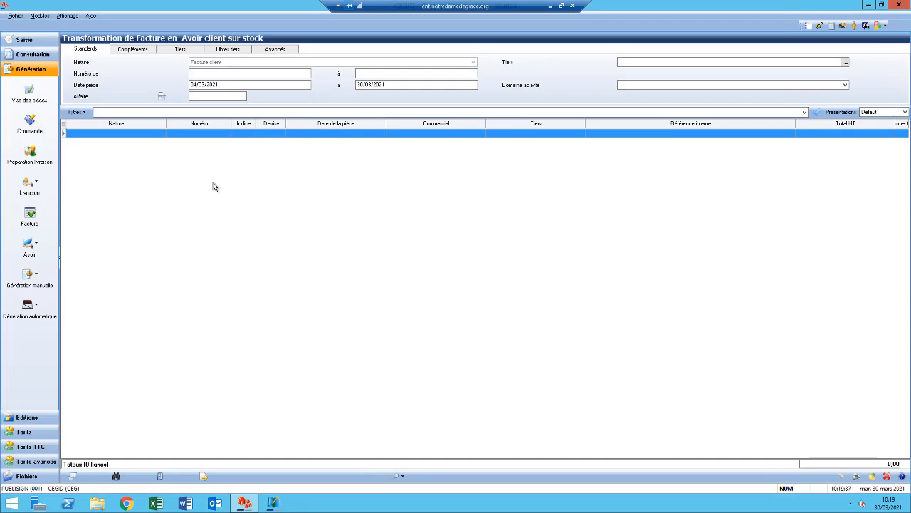
Step: Start another customer invoice dated 05/03/2021 for the client Parapharmacie GAUDIN
{"action": "left_click", "coordinate": [31, 42]}
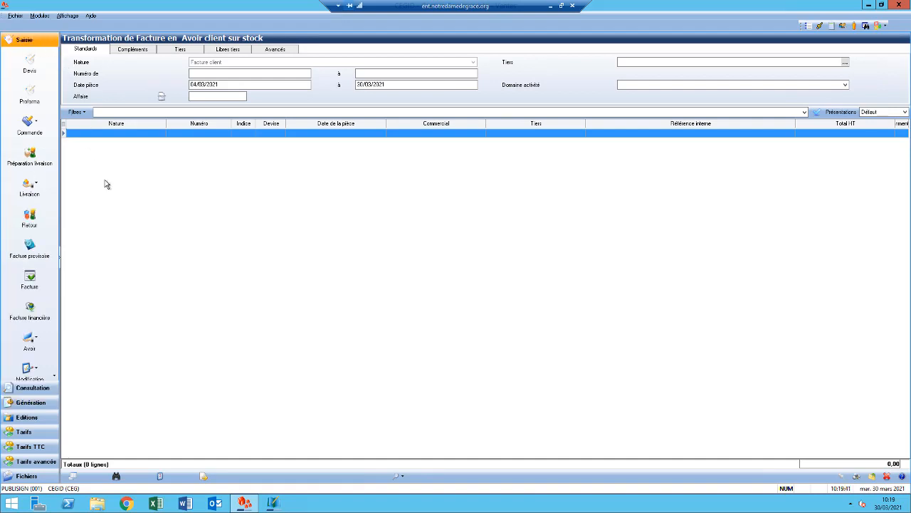
{"action": "left_click", "coordinate": [30, 280]}
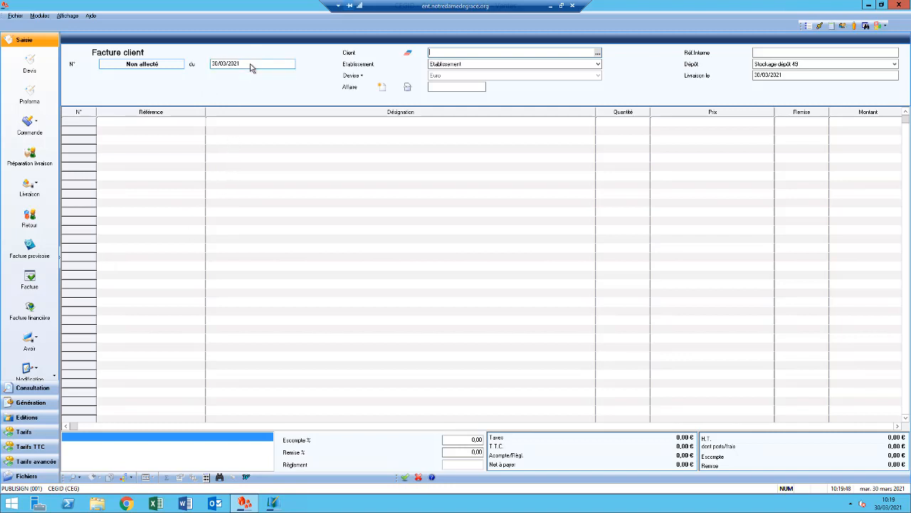
{"action": "double_click", "coordinate": [252, 63]}
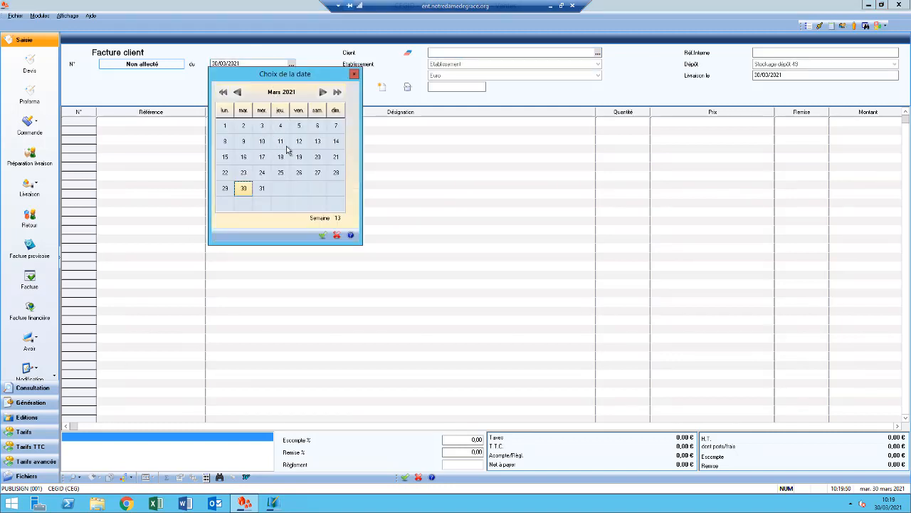
{"action": "double_click", "coordinate": [299, 126]}
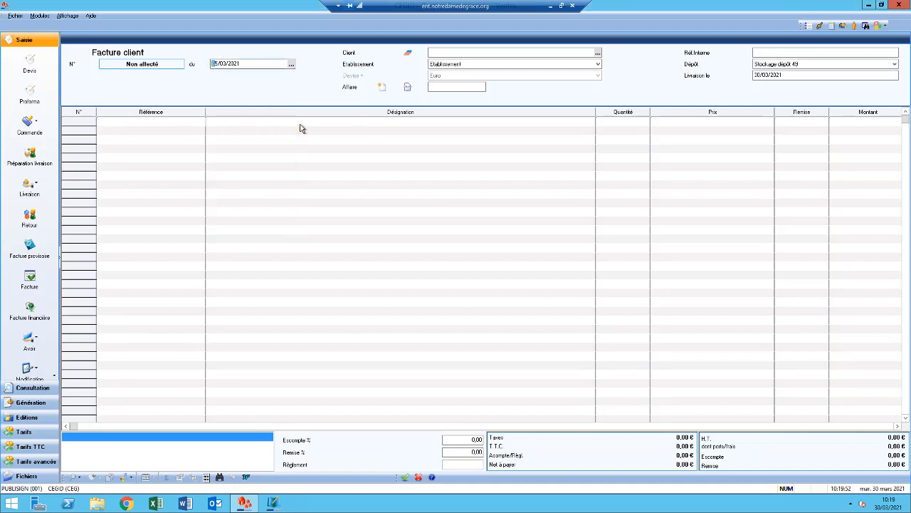
{"action": "left_click", "coordinate": [598, 54]}
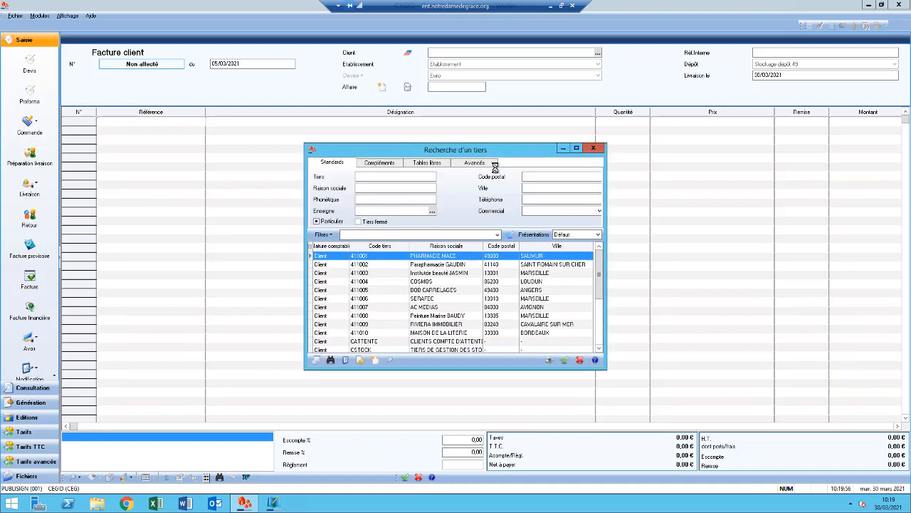
{"action": "double_click", "coordinate": [433, 265]}
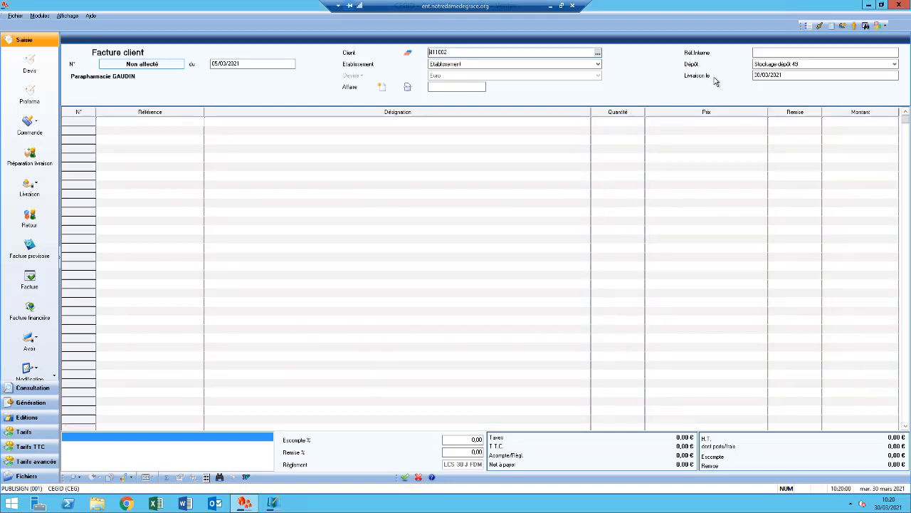
Step: Add article CLS02 as the first line of the Parapharmacie GAUDIN invoice
{"action": "left_click", "coordinate": [180, 121]}
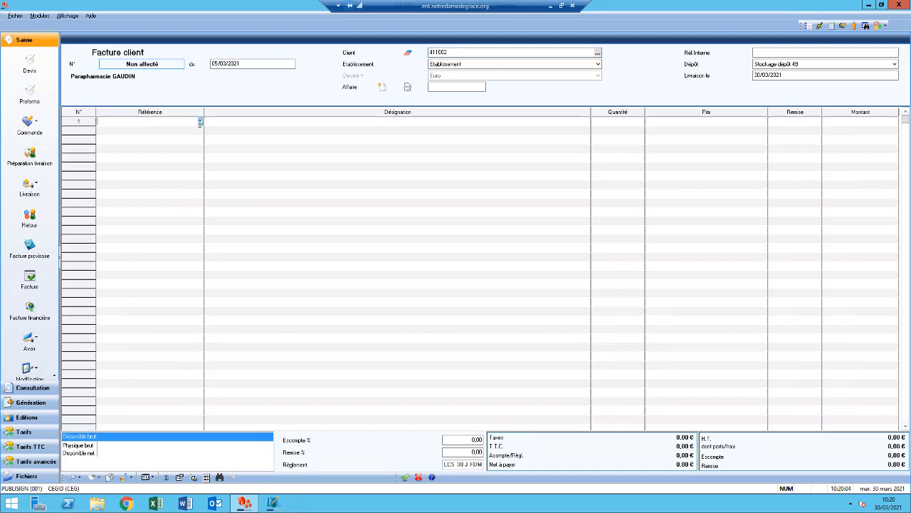
{"action": "left_click", "coordinate": [200, 121]}
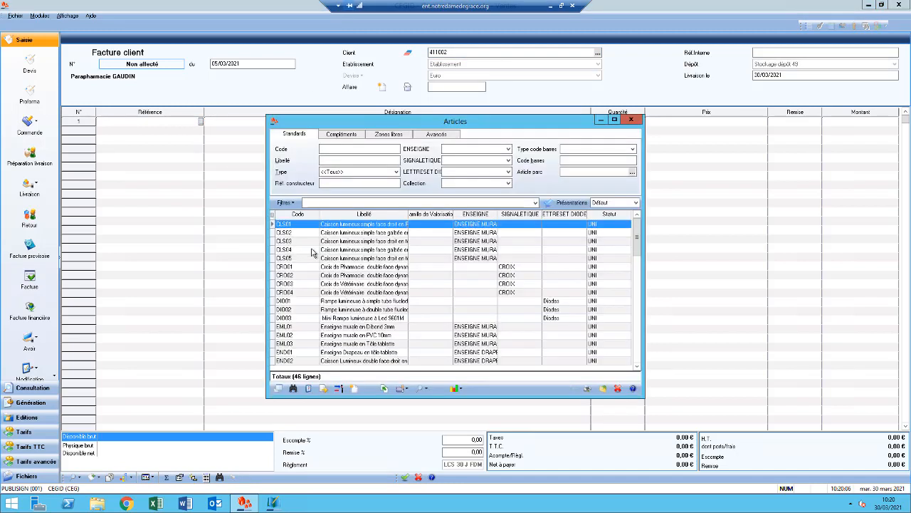
{"action": "double_click", "coordinate": [363, 234]}
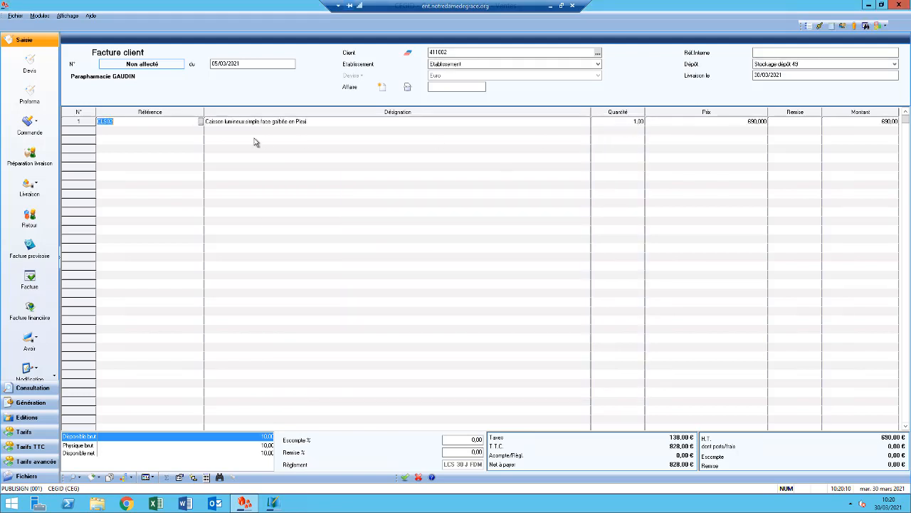
Step: Add article EML01 on the second invoice line with a quantity of 2
{"action": "left_click", "coordinate": [190, 131]}
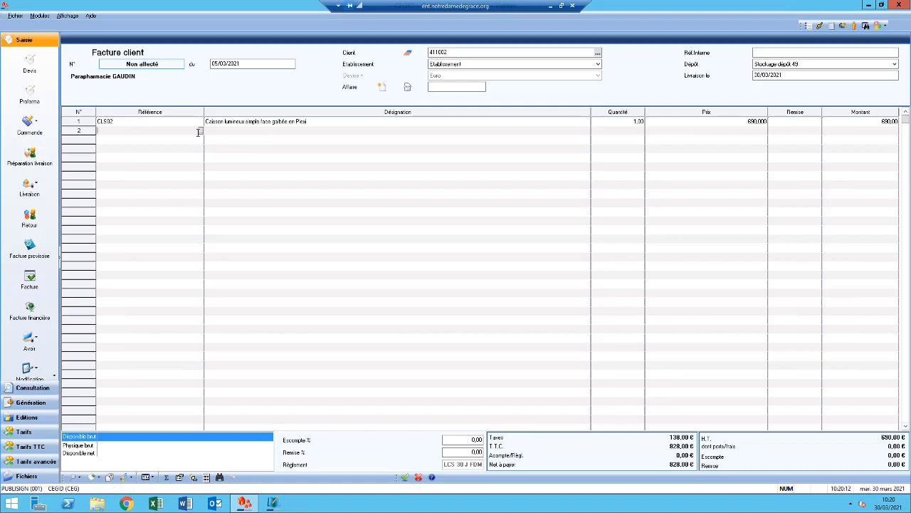
{"action": "left_click", "coordinate": [200, 132]}
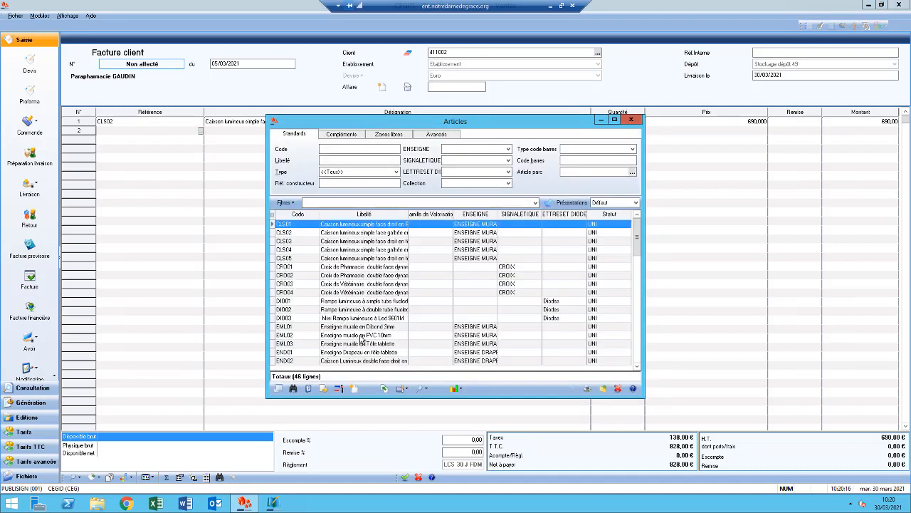
{"action": "double_click", "coordinate": [368, 327]}
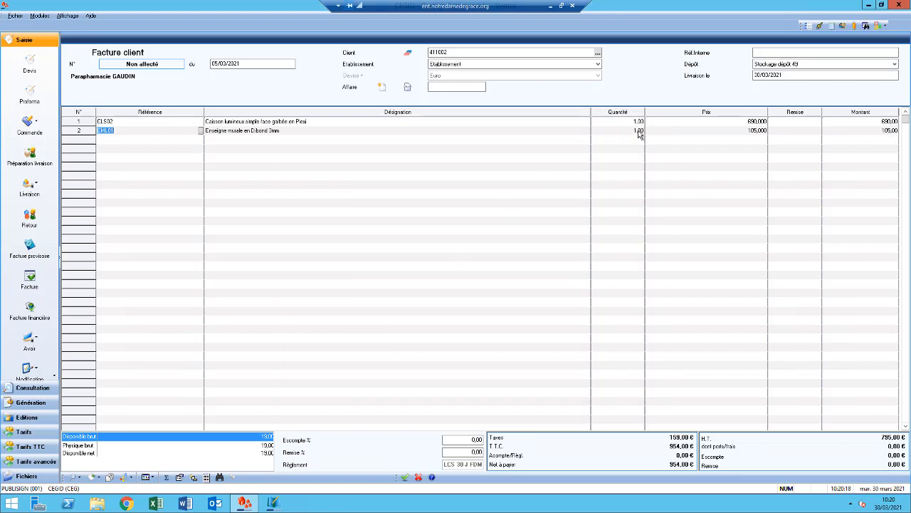
{"action": "left_click", "coordinate": [639, 131]}
{"action": "type", "text": "2"}
{"action": "key", "text": "Tab"}
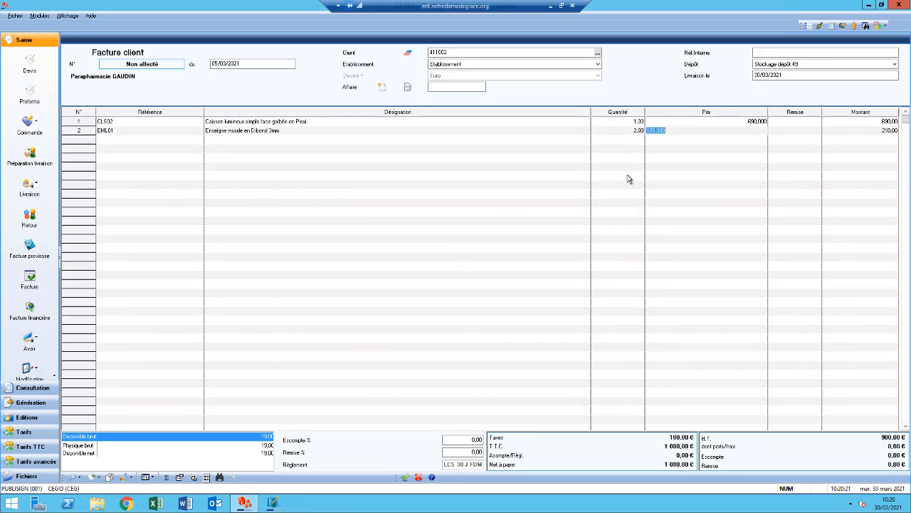
Step: Validate the customer invoice and accept the proposed payment schedule
{"action": "left_click", "coordinate": [671, 159]}
{"action": "left_click", "coordinate": [404, 478]}
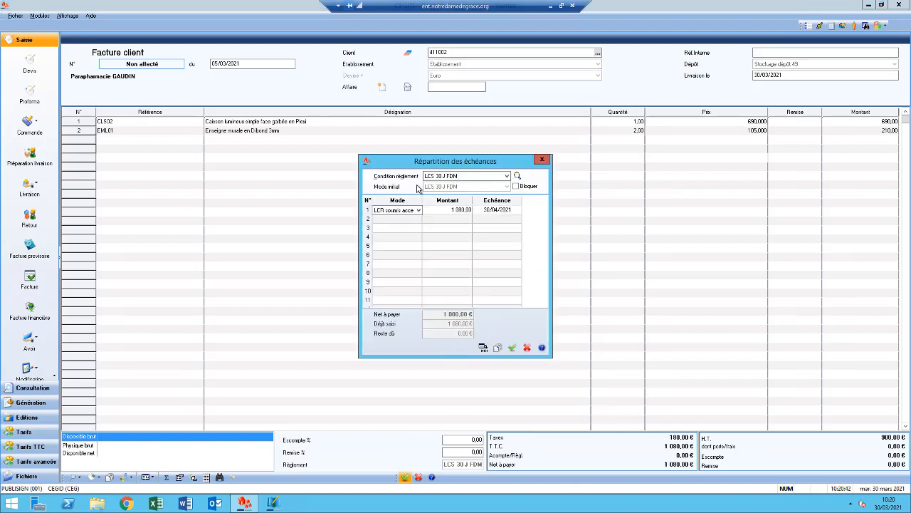
{"action": "left_click", "coordinate": [512, 348]}
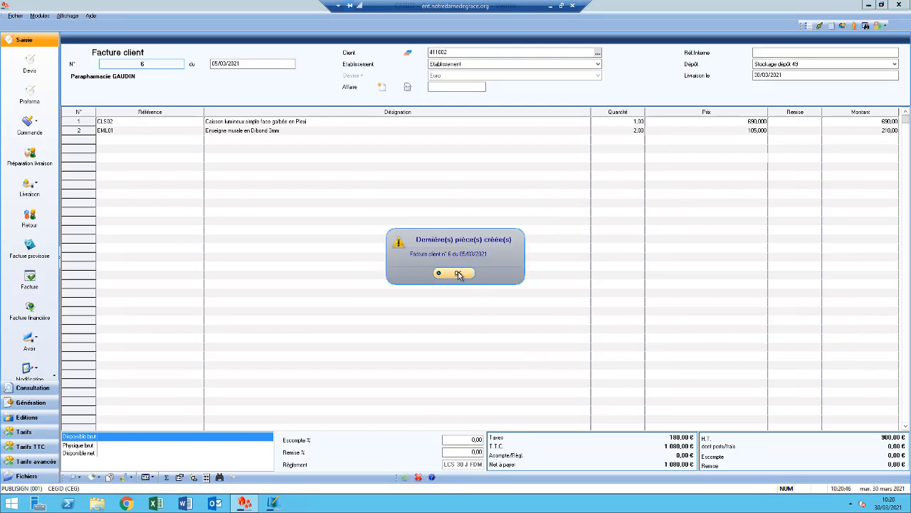
{"action": "left_click", "coordinate": [458, 273]}
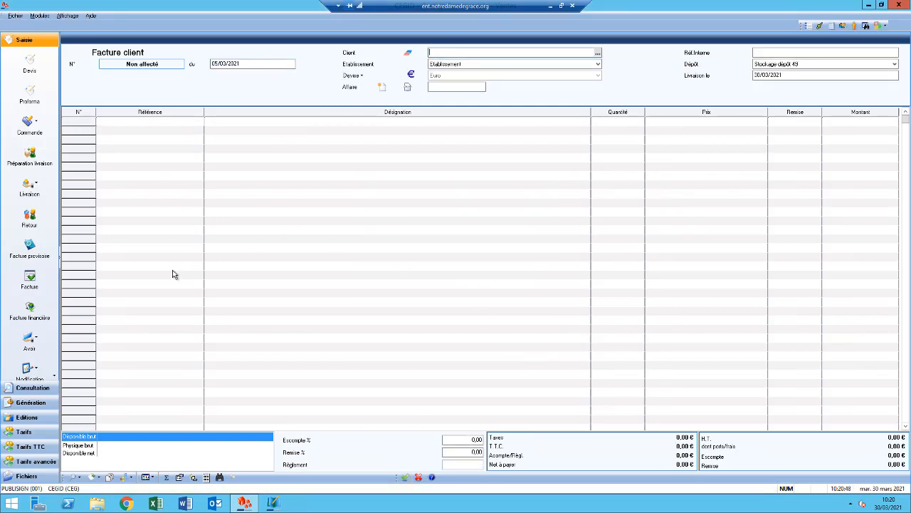
Step: Filter the invoices convertible to a financial credit note from 05/03/2021 and transform the Parapharmacie GAUDIN invoice
{"action": "left_click", "coordinate": [31, 403]}
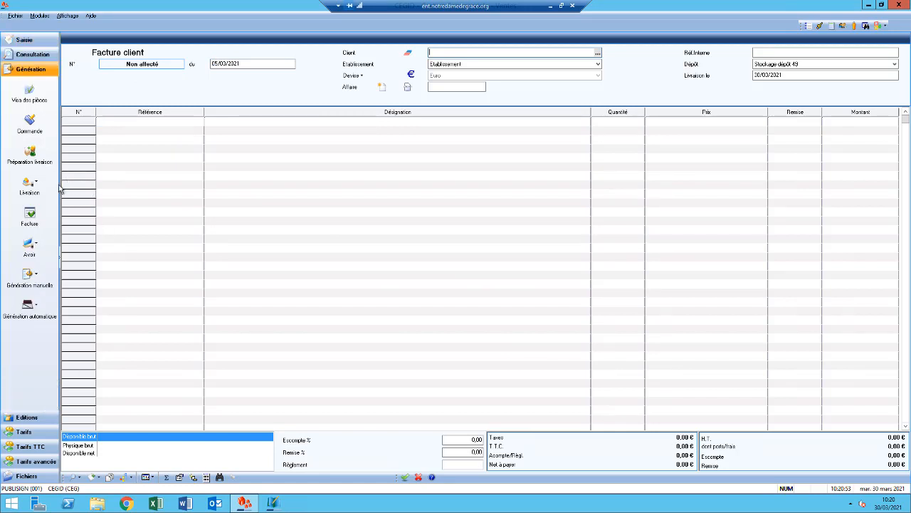
{"action": "left_click", "coordinate": [29, 247]}
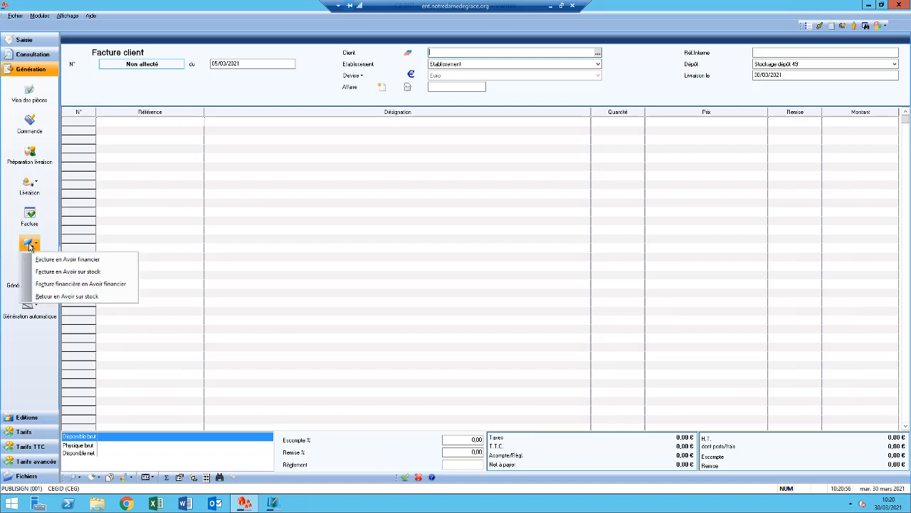
{"action": "left_click", "coordinate": [72, 260]}
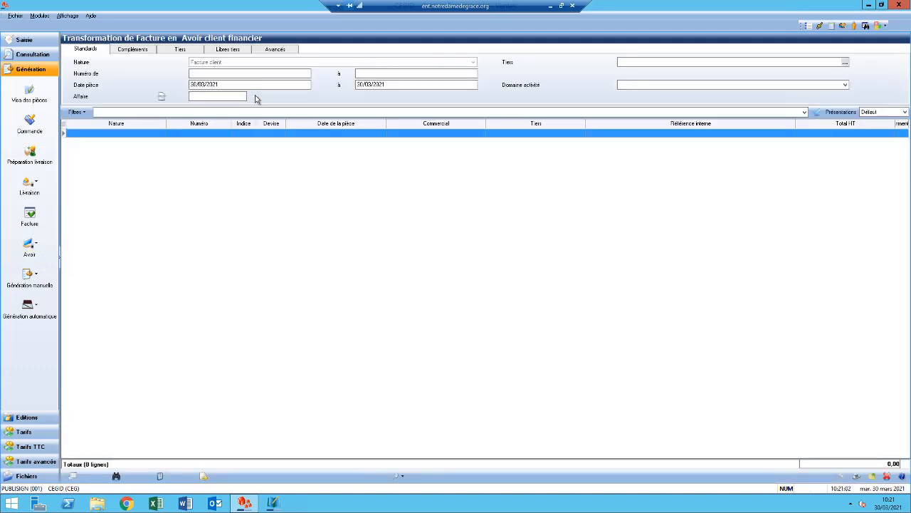
{"action": "double_click", "coordinate": [266, 84]}
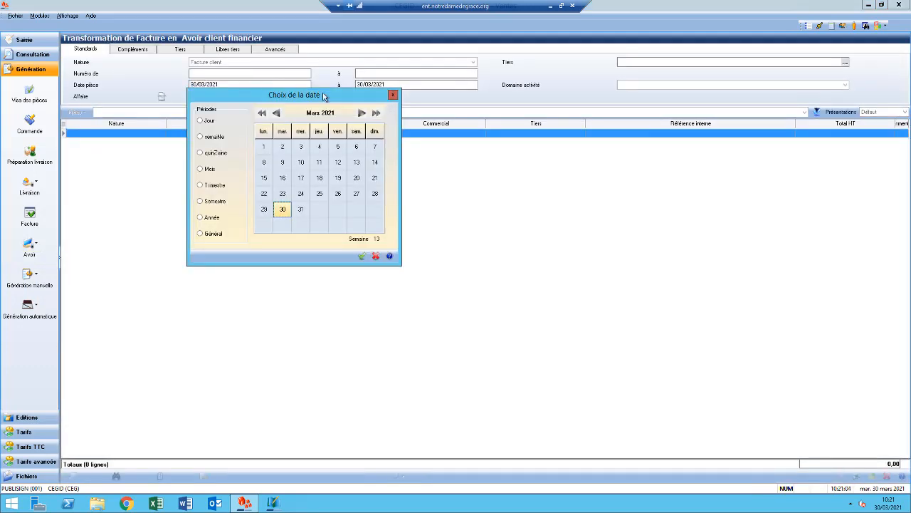
{"action": "double_click", "coordinate": [338, 148]}
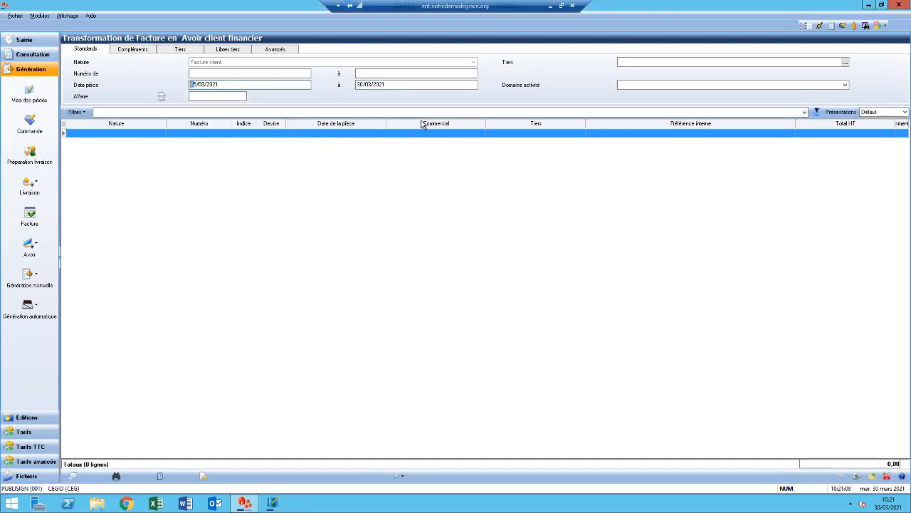
{"action": "left_click", "coordinate": [818, 113]}
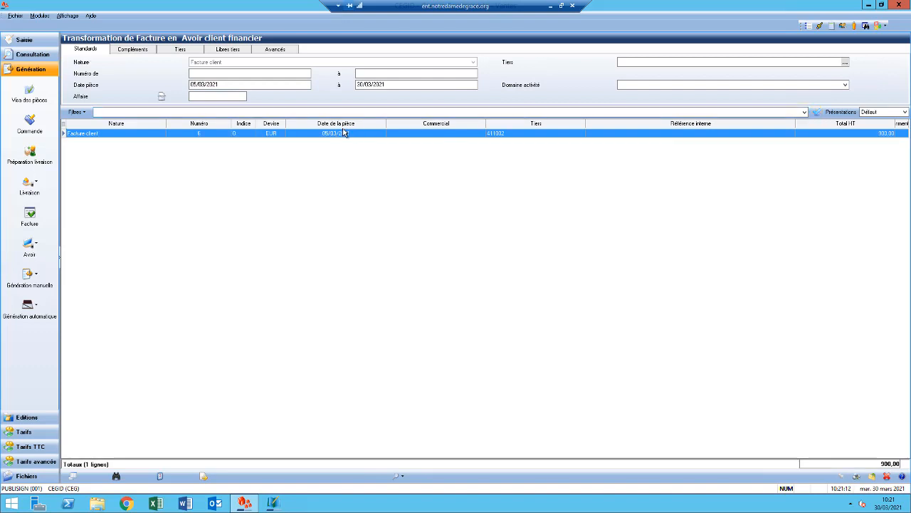
{"action": "double_click", "coordinate": [342, 134]}
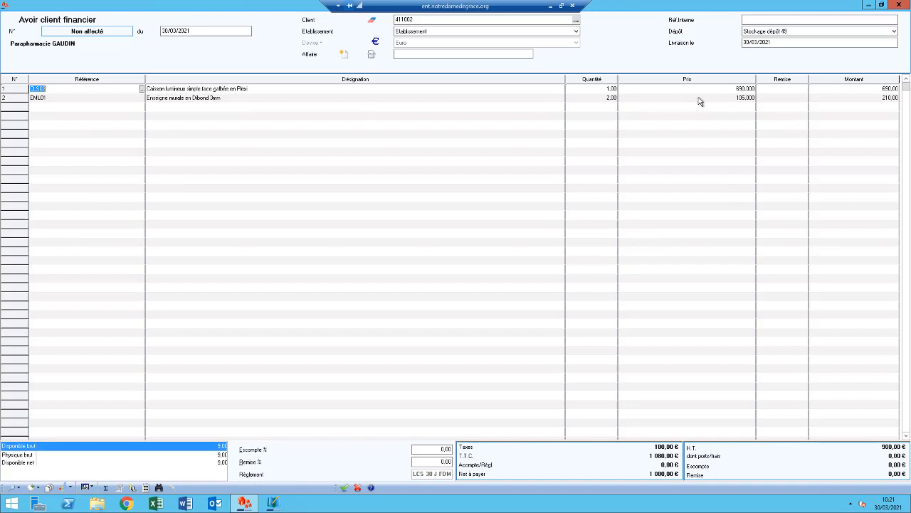
Step: Apply an 80% discount to the EML01 line of the financial credit note
{"action": "left_click", "coordinate": [785, 98]}
{"action": "type", "text": "80"}
{"action": "key", "text": "Return"}
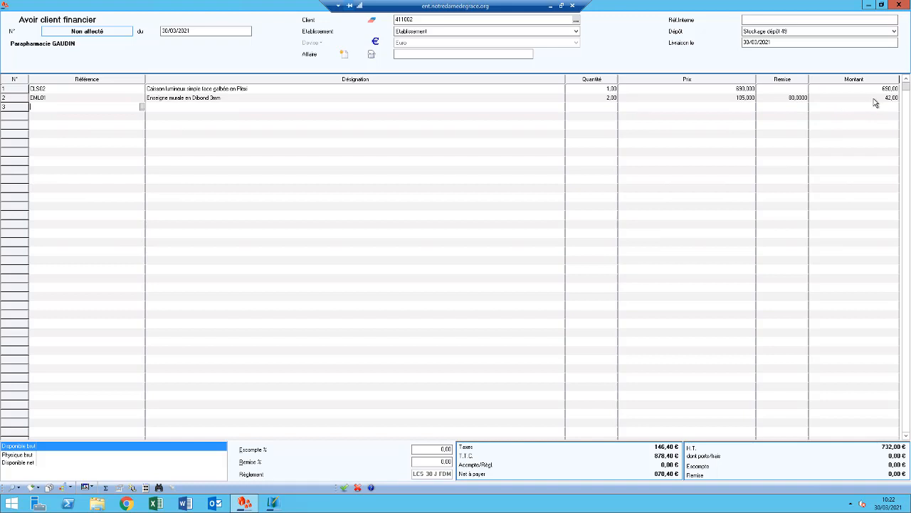
Step: Delete the CLS02 line and validate the financial credit note
{"action": "left_click", "coordinate": [670, 91]}
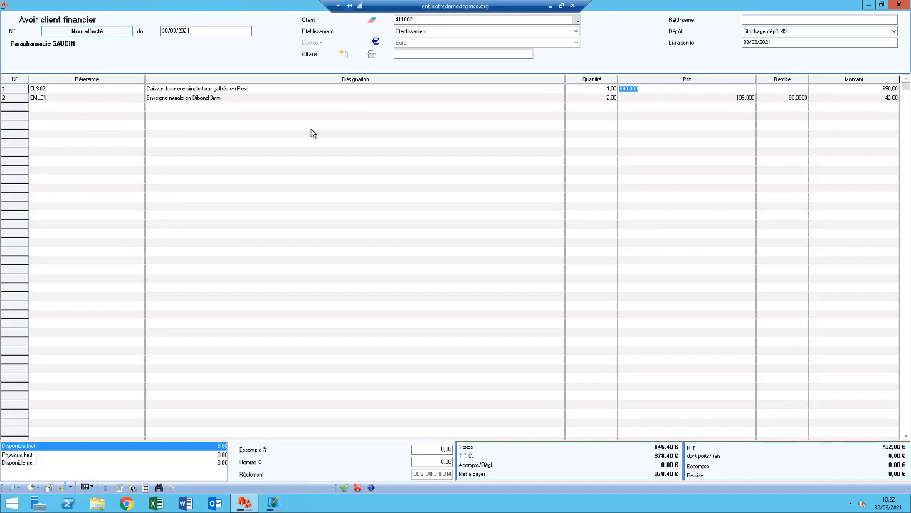
{"action": "left_click", "coordinate": [291, 88]}
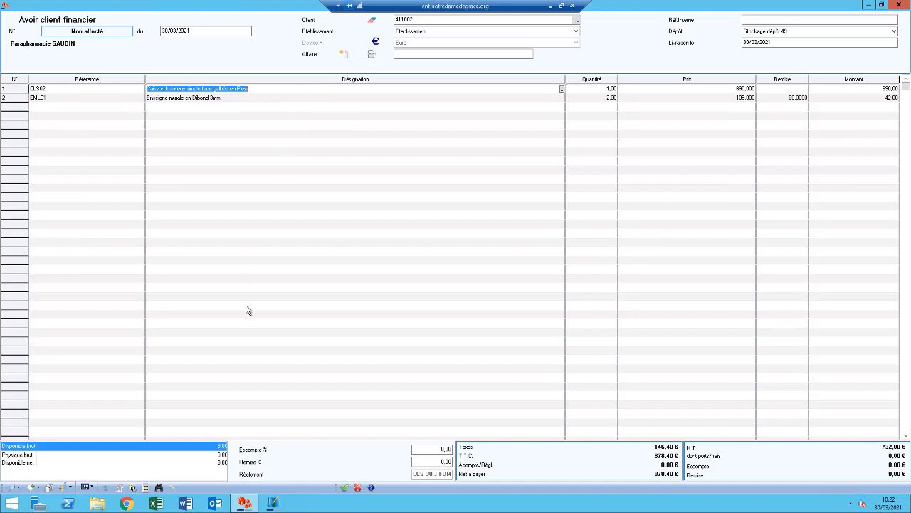
{"action": "left_click", "coordinate": [90, 487]}
{"action": "left_click", "coordinate": [129, 449]}
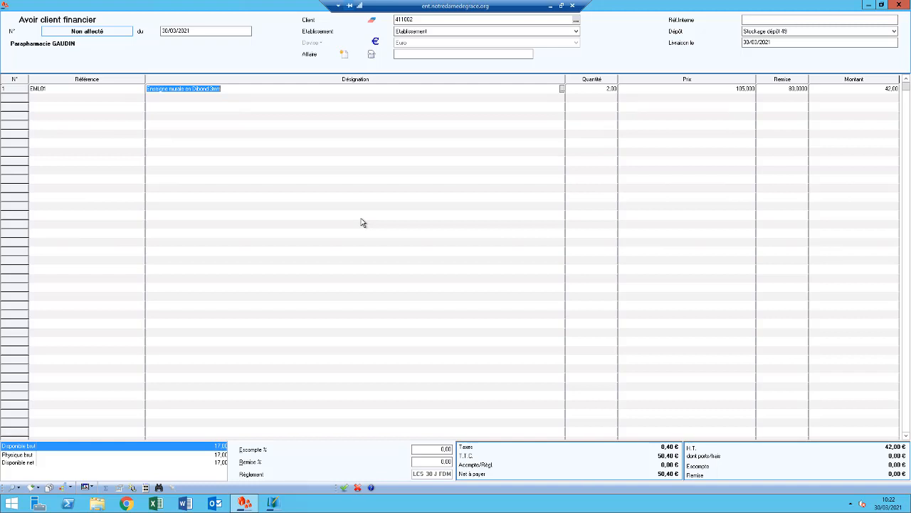
{"action": "left_click", "coordinate": [345, 488]}
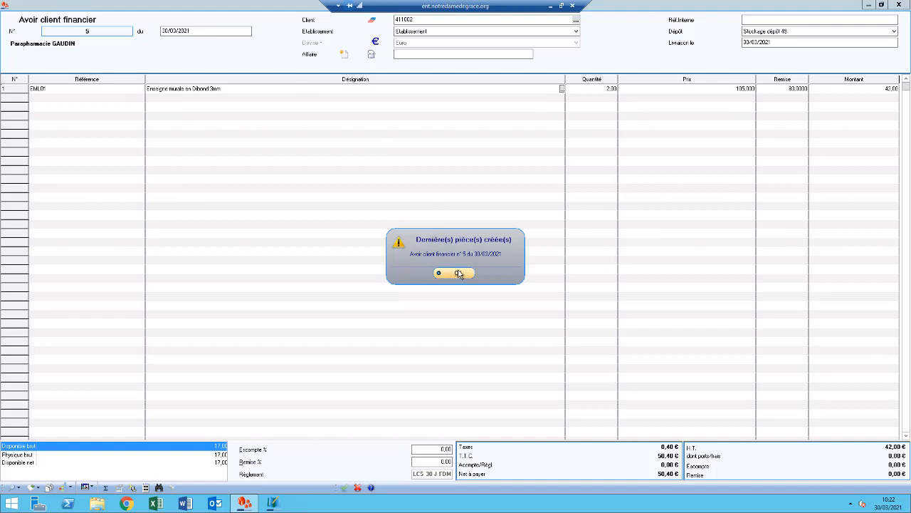
{"action": "left_click", "coordinate": [458, 274]}
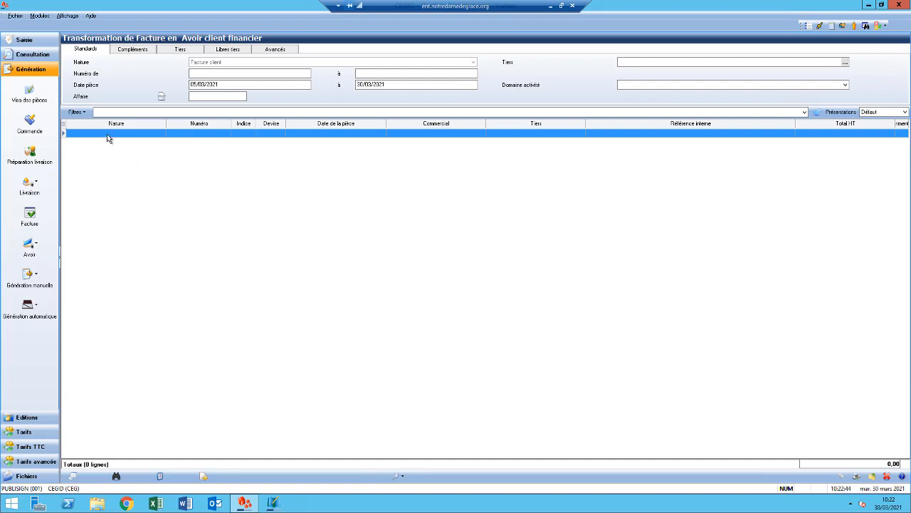
Step: Open the list of sales documents and set the document types to Avoir client financier and Avoir client sur stock
{"action": "left_click", "coordinate": [45, 56]}
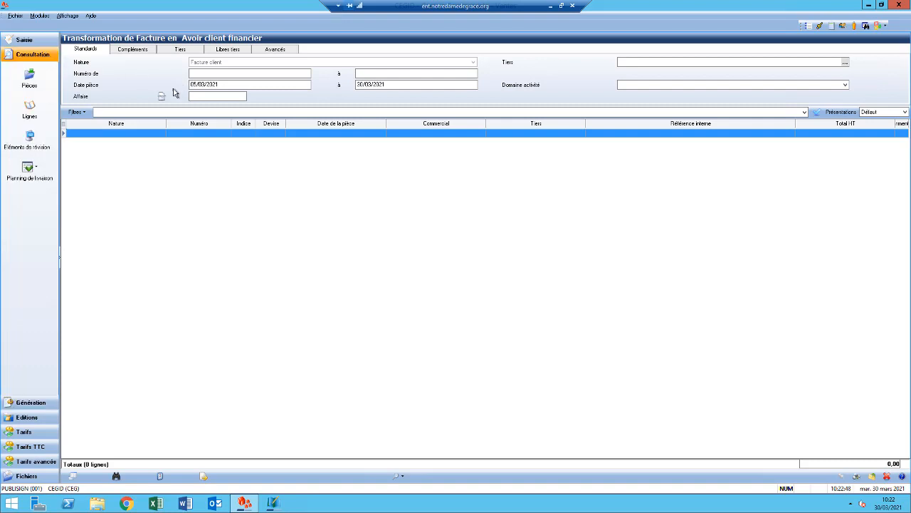
{"action": "left_click", "coordinate": [32, 79]}
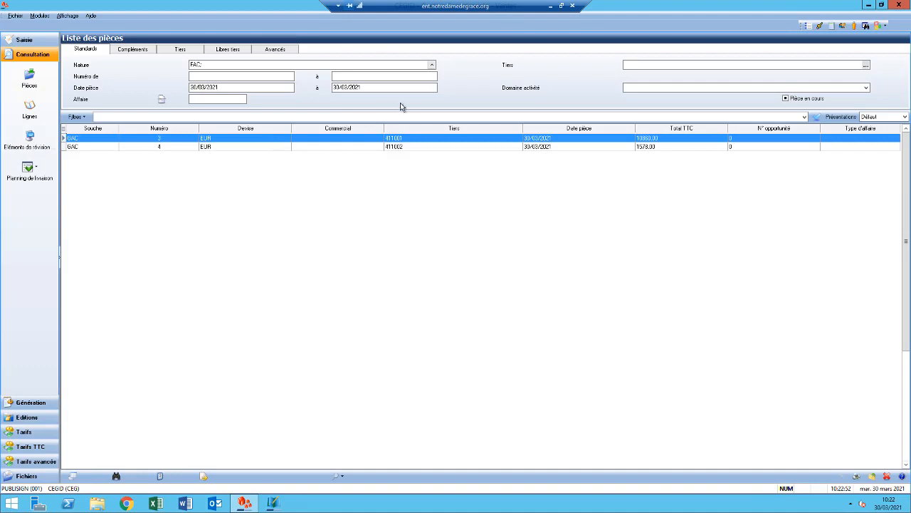
{"action": "left_click", "coordinate": [432, 65]}
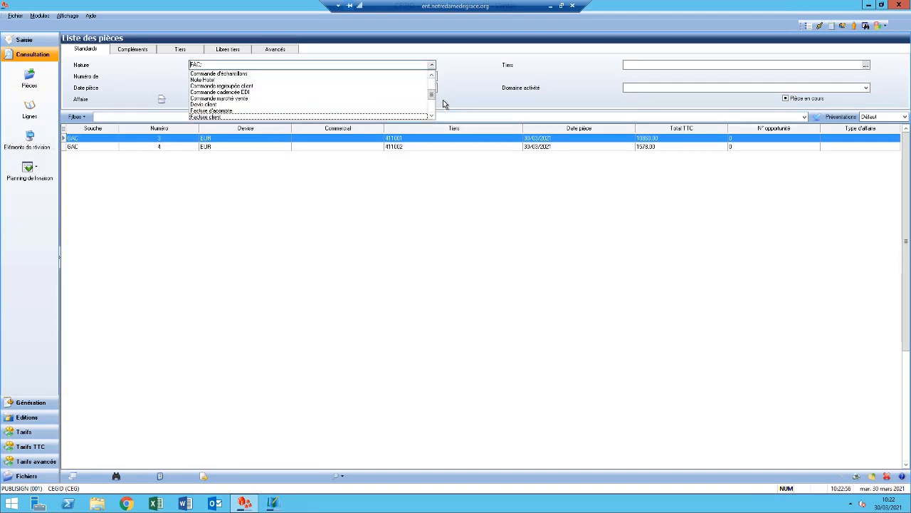
{"action": "left_click_drag", "start_coordinate": [432, 95], "coordinate": [433, 81]}
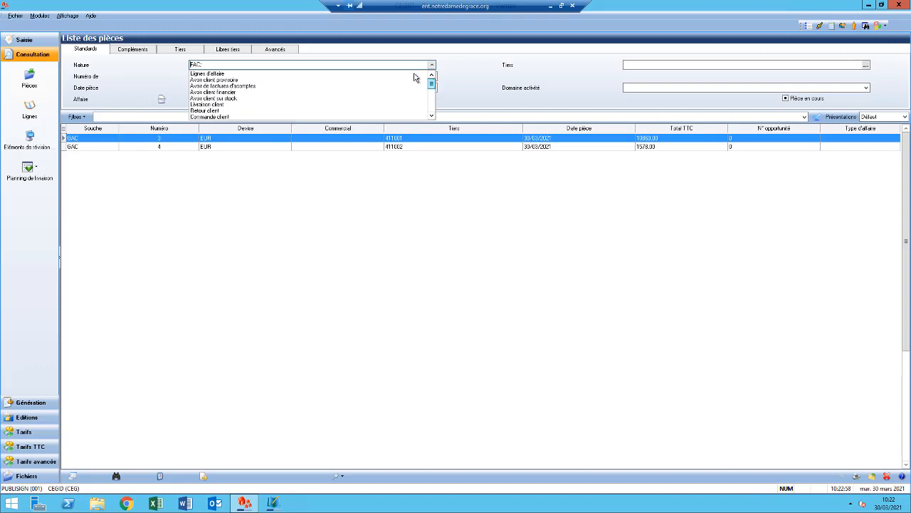
{"action": "left_click", "coordinate": [229, 99]}
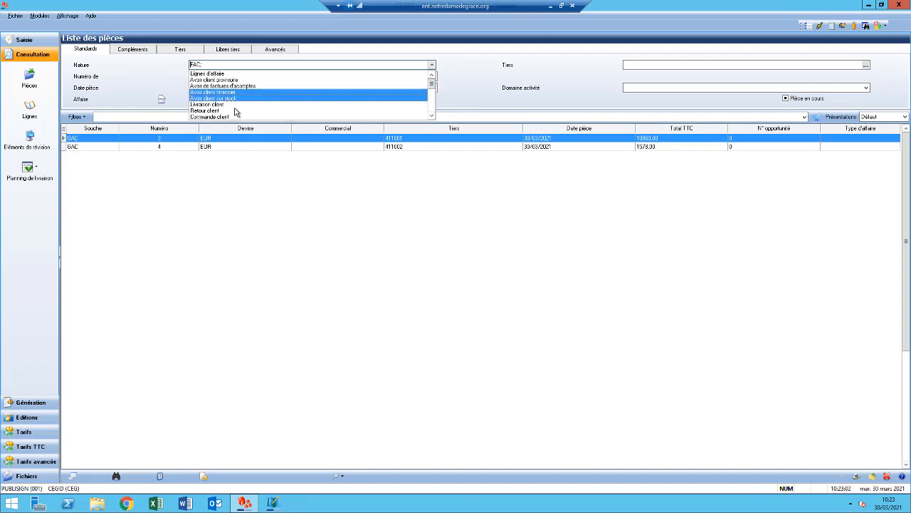
{"action": "left_click", "coordinate": [277, 194]}
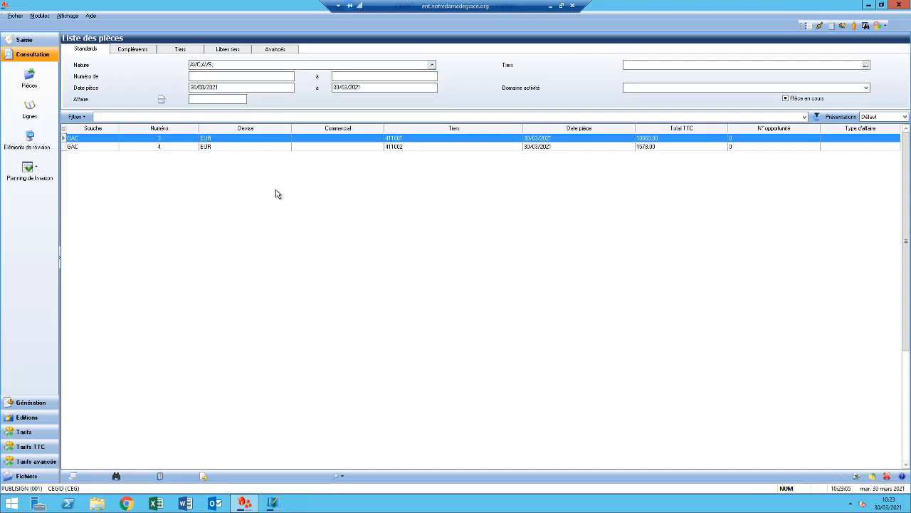
Step: Widen the document date range and refresh the list of credit notes
{"action": "left_click", "coordinate": [225, 88]}
{"action": "key", "text": "plus"}
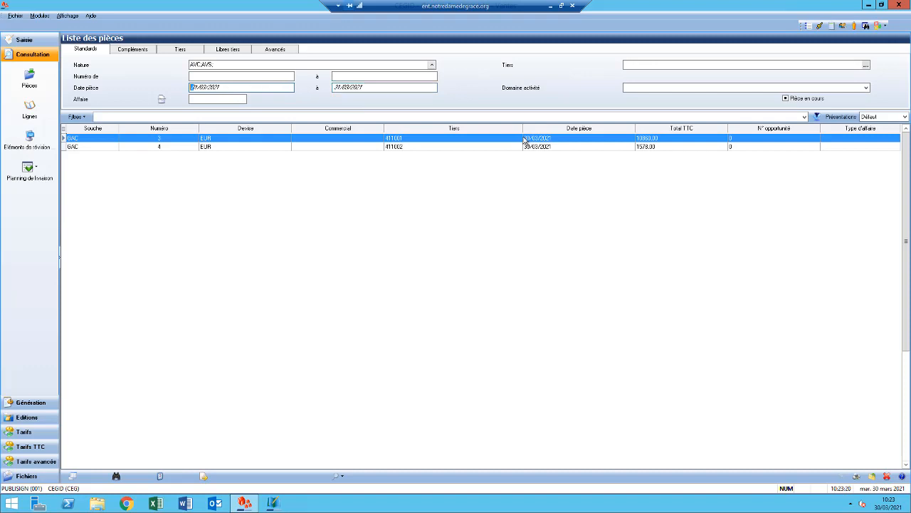
{"action": "left_click", "coordinate": [815, 119]}
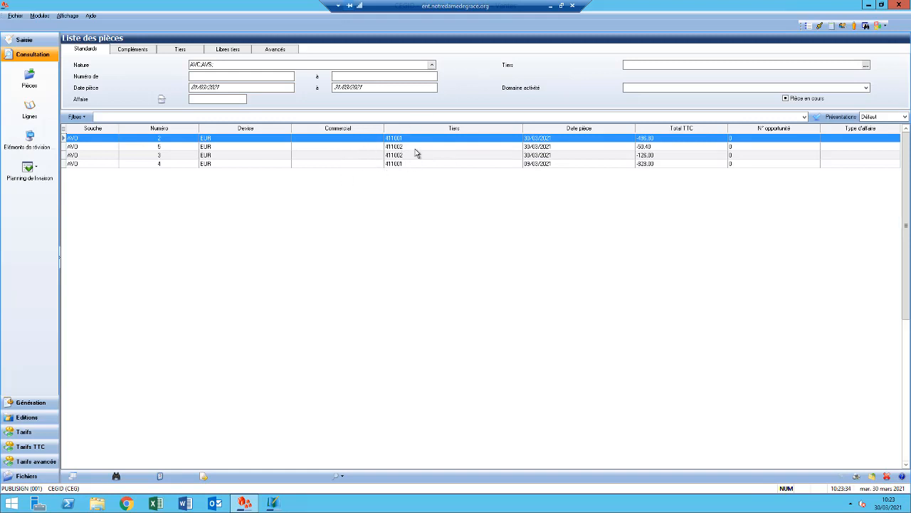
Step: Consult the Parapharmacie GAUDIN financial credit note no. 5 and close it
{"action": "double_click", "coordinate": [357, 146]}
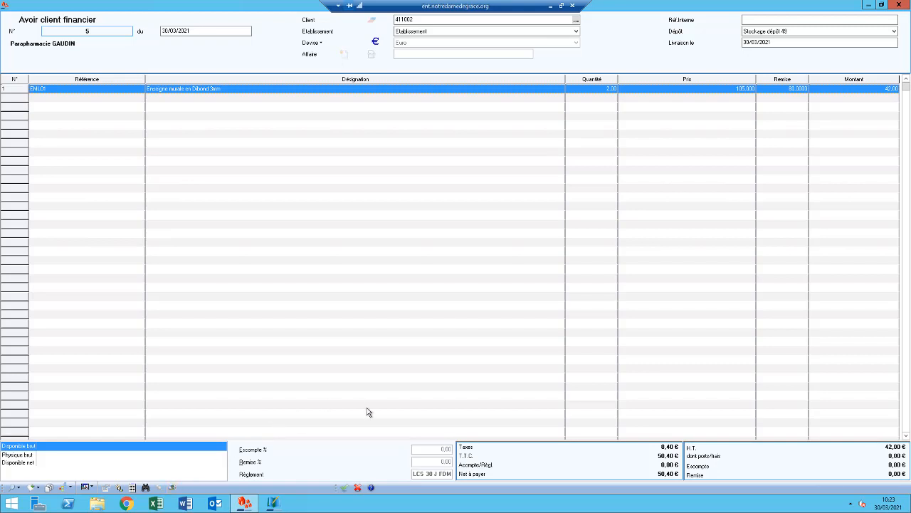
{"action": "left_click", "coordinate": [357, 487]}
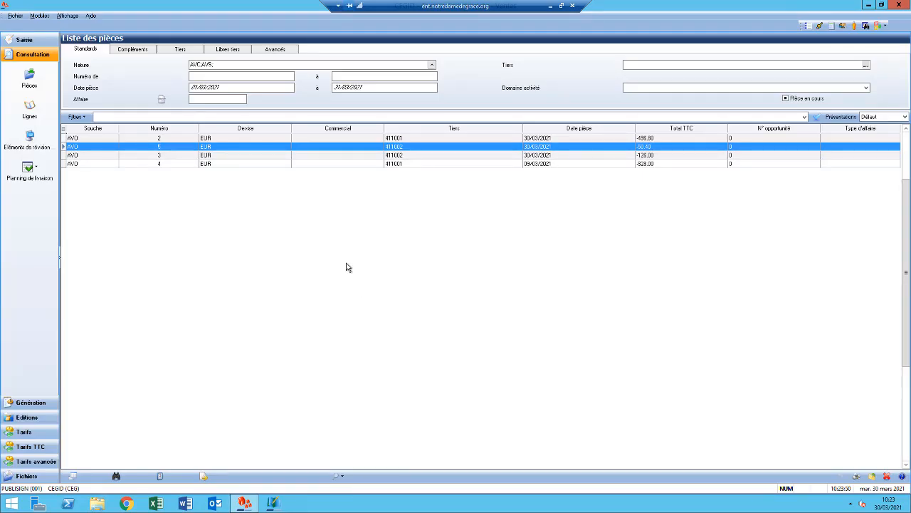